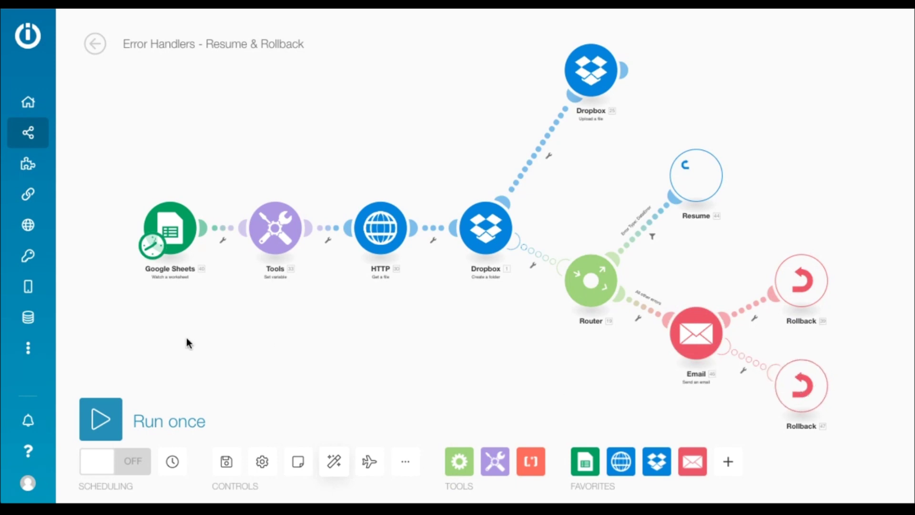
# - Review the Google Sheets, Tools set-variable and Dropbox create-folder module settings
pyautogui.click(181, 242)
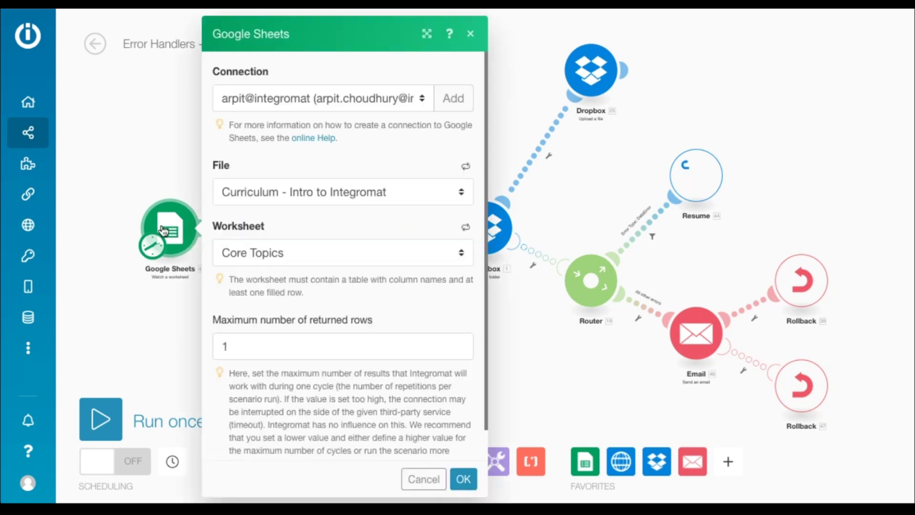
pyautogui.press('Escape')
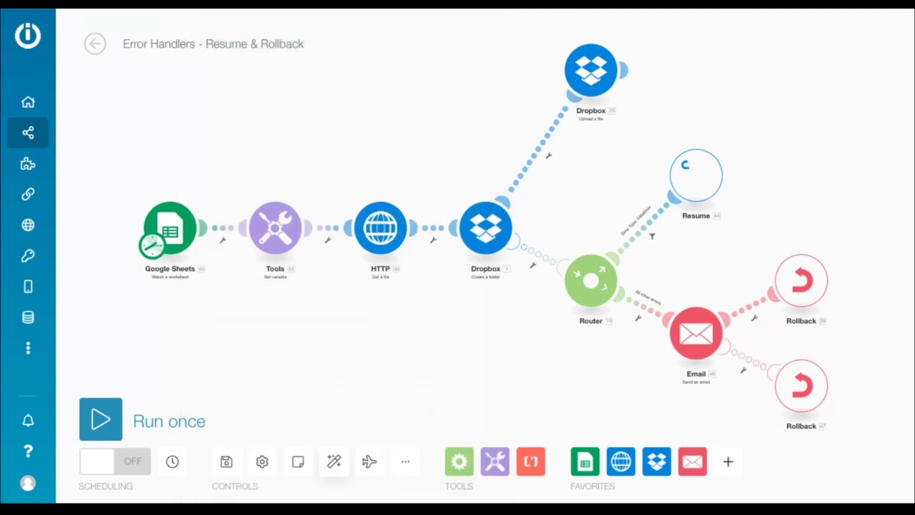
pyautogui.click(284, 242)
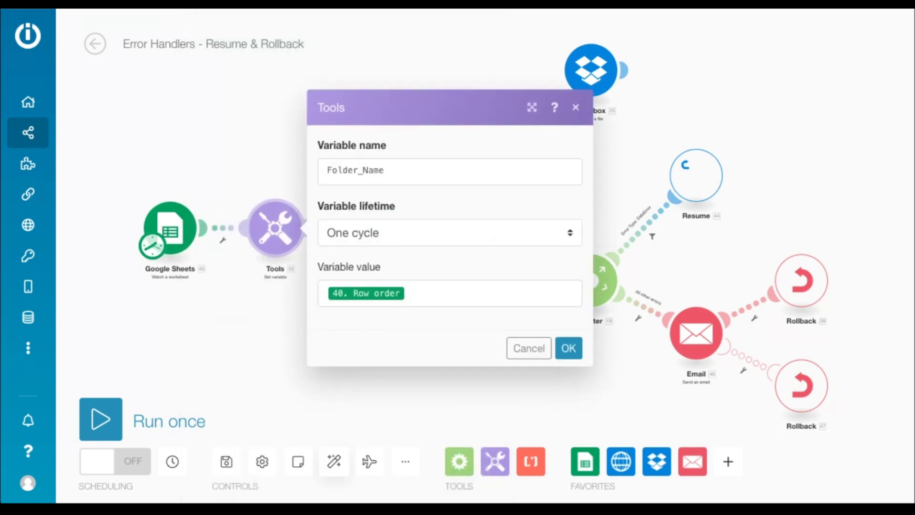
pyautogui.click(432, 297)
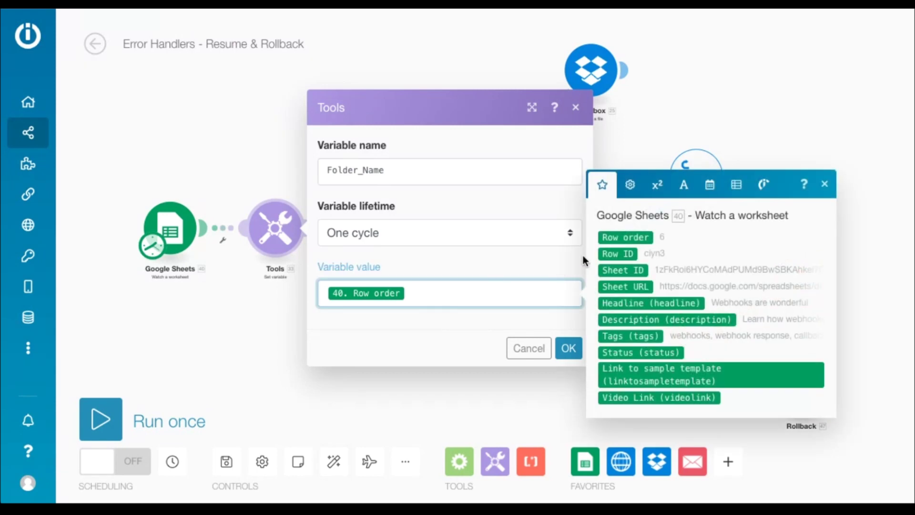
pyautogui.click(568, 348)
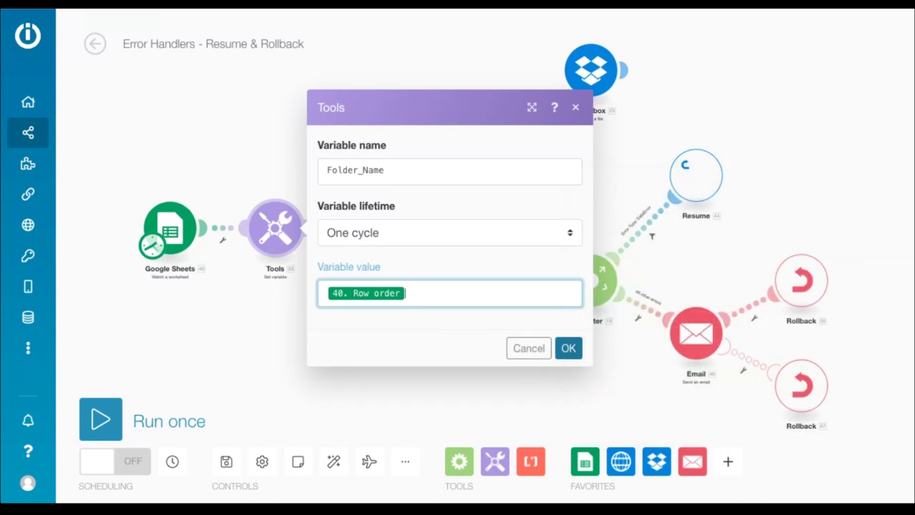
pyautogui.click(491, 251)
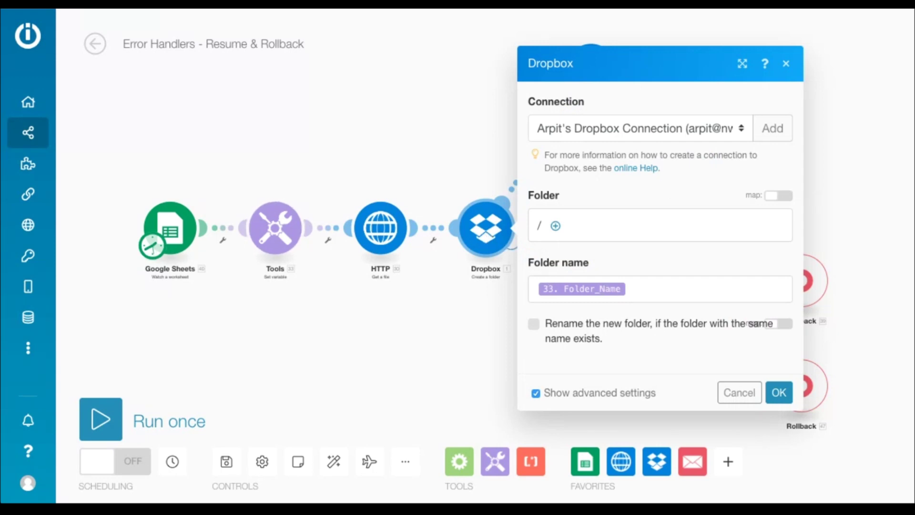
pyautogui.press('Escape')
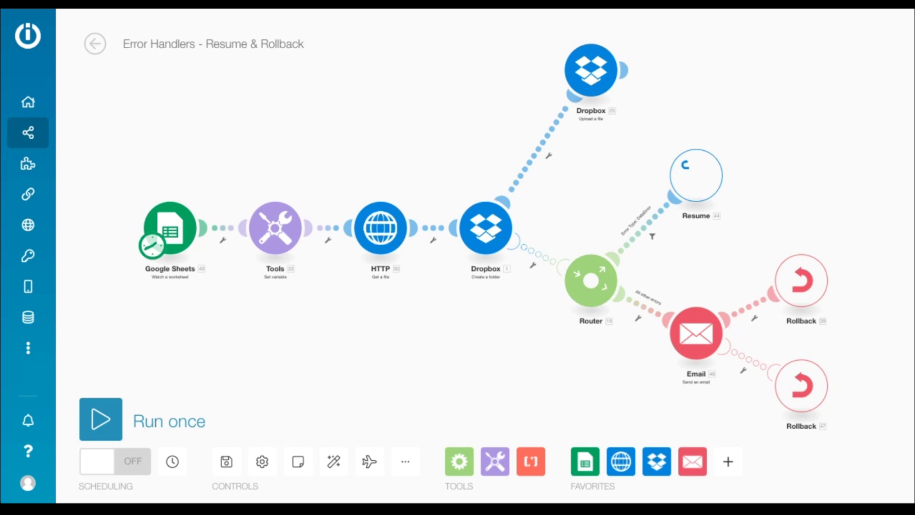
# - Check the Error Type: DataError route filter, the create-folder settings and the Resume module settings
pyautogui.click(648, 228)
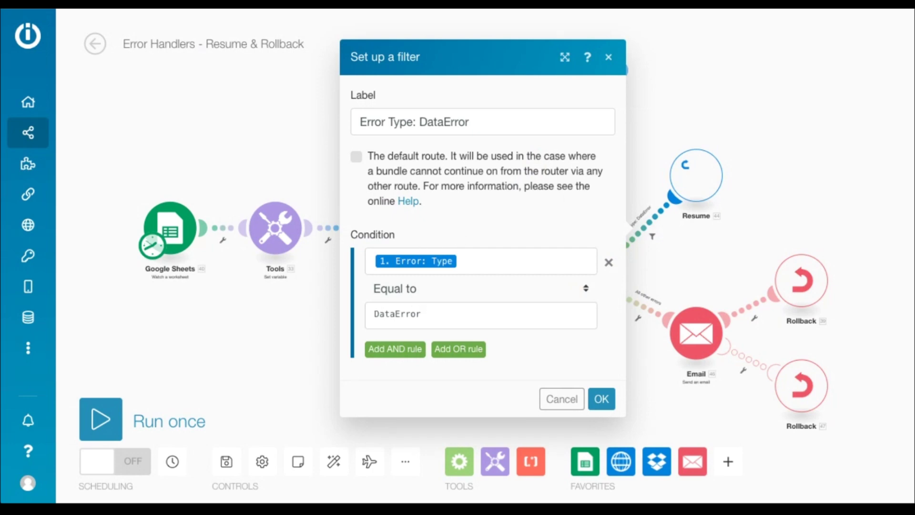
pyautogui.press('Escape')
pyautogui.click(477, 236)
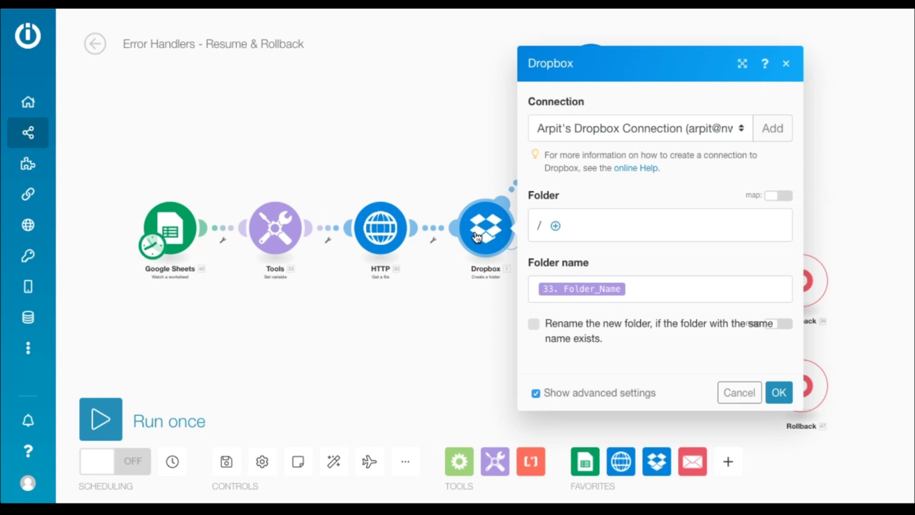
pyautogui.press('Escape')
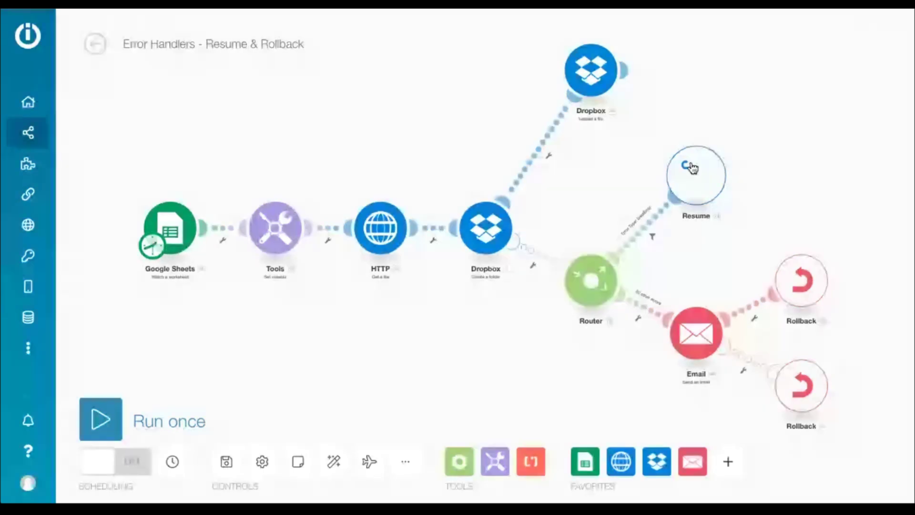
pyautogui.click(691, 168)
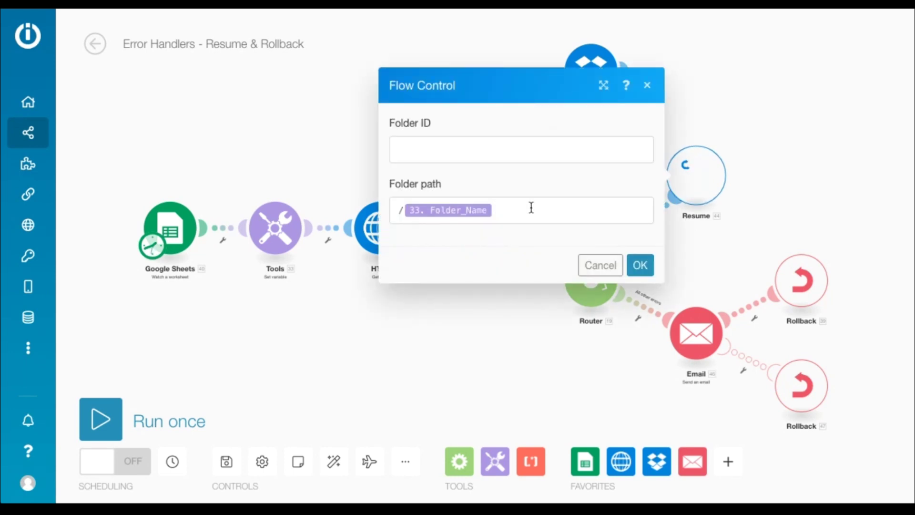
pyautogui.click(640, 265)
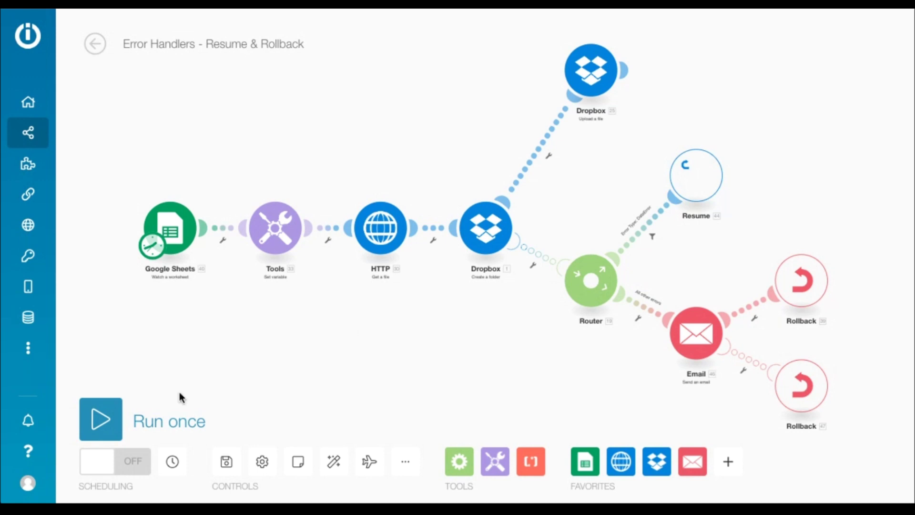
# - Run the scenario once and verify the handled DataError and Resume's /3 folder path output
pyautogui.click(98, 414)
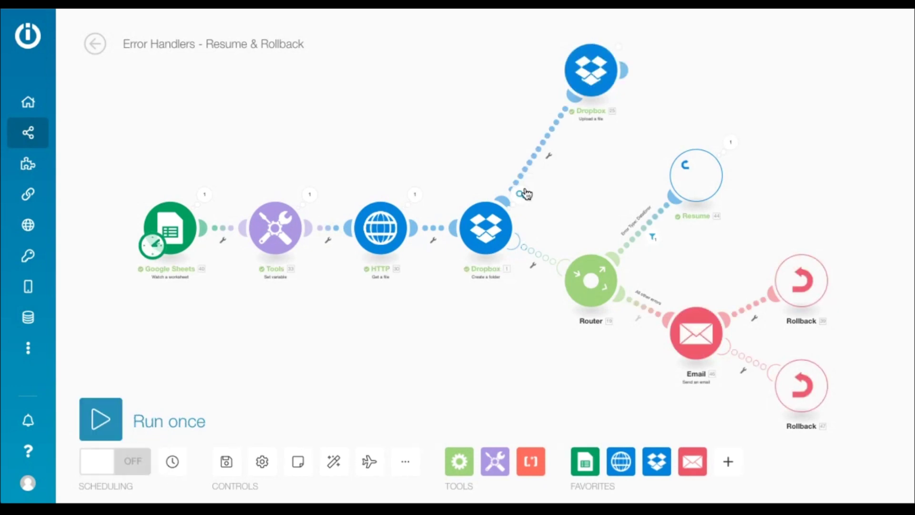
pyautogui.click(521, 194)
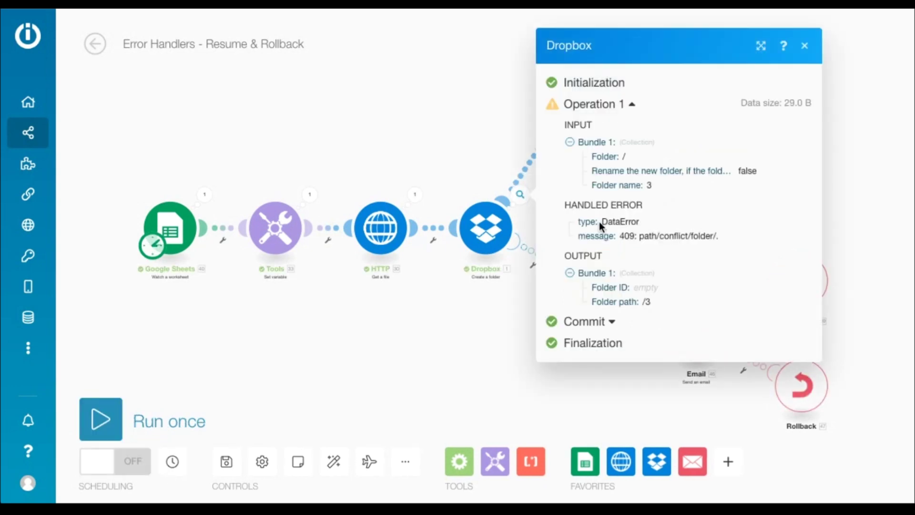
pyautogui.moveTo(599, 222); pyautogui.dragTo(642, 224)
pyautogui.press('Escape')
pyautogui.click(730, 143)
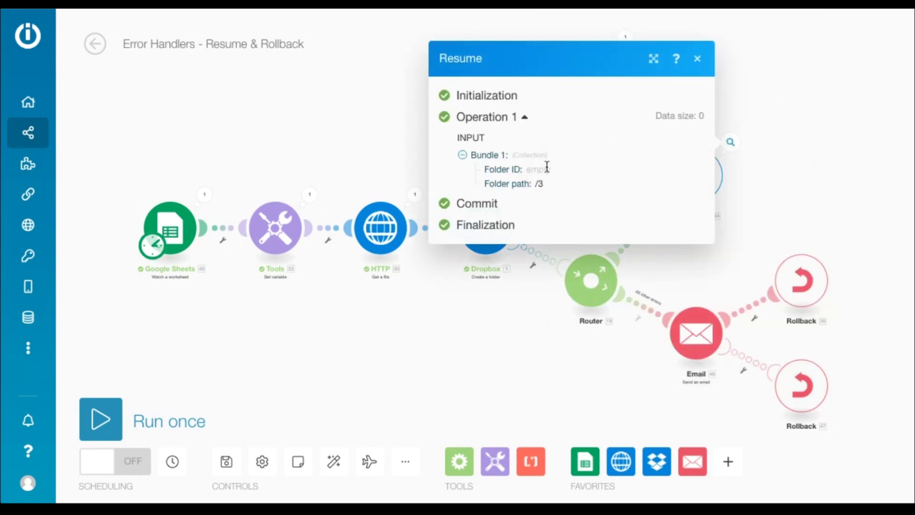
pyautogui.doubleClick(552, 181)
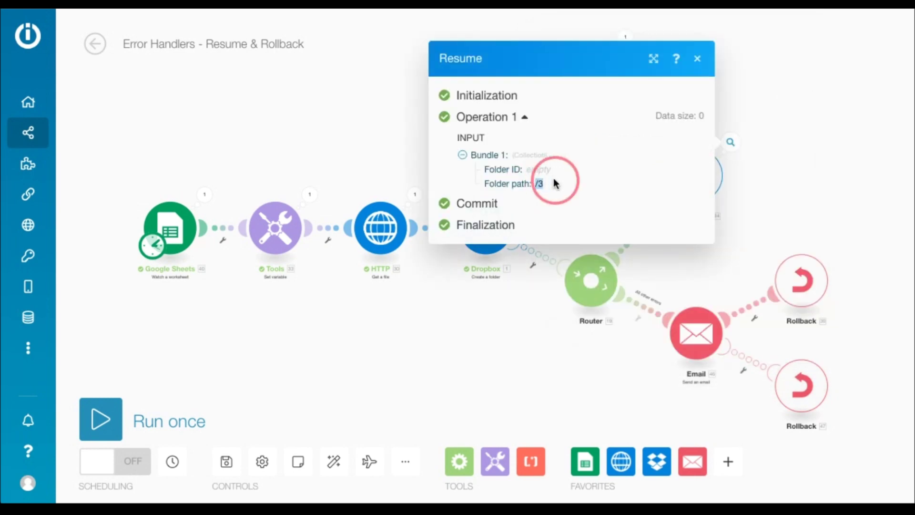
pyautogui.press('Escape')
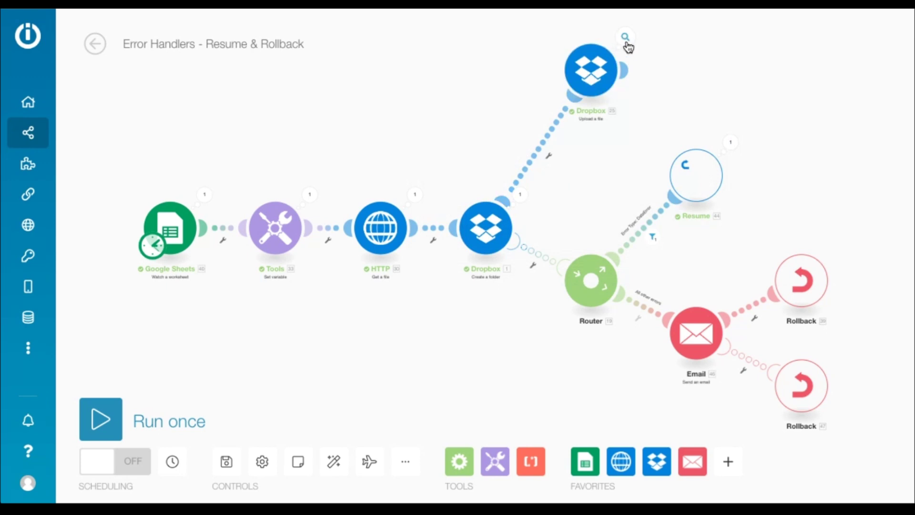
# - Inspect the upload results: input folder /3, overwrite false, output path /3/file (1).html
pyautogui.click(625, 38)
pyautogui.doubleClick(418, 160)
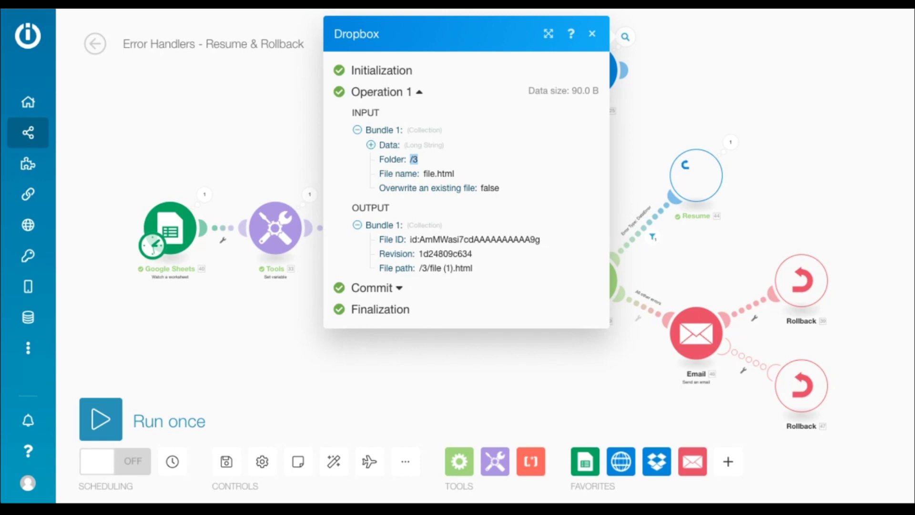
pyautogui.moveTo(481, 188); pyautogui.dragTo(504, 190)
pyautogui.moveTo(420, 267); pyautogui.dragTo(472, 268)
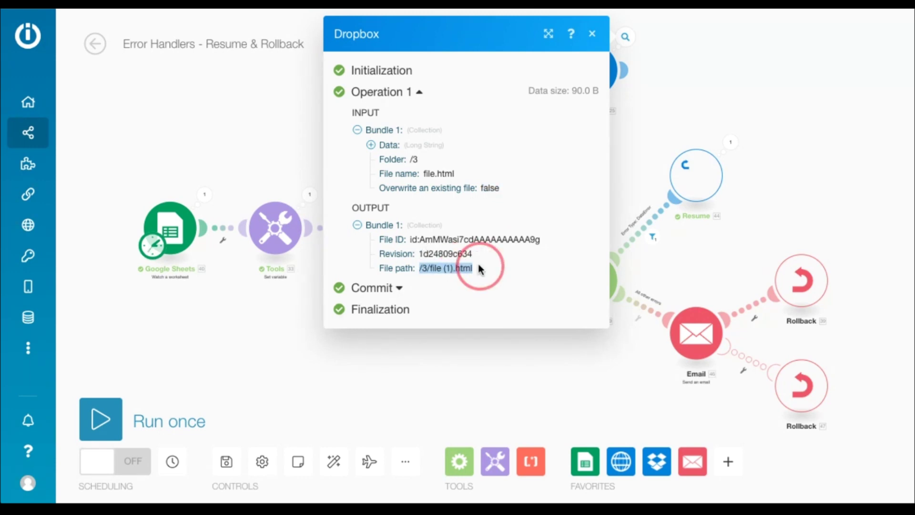
pyautogui.press('Escape')
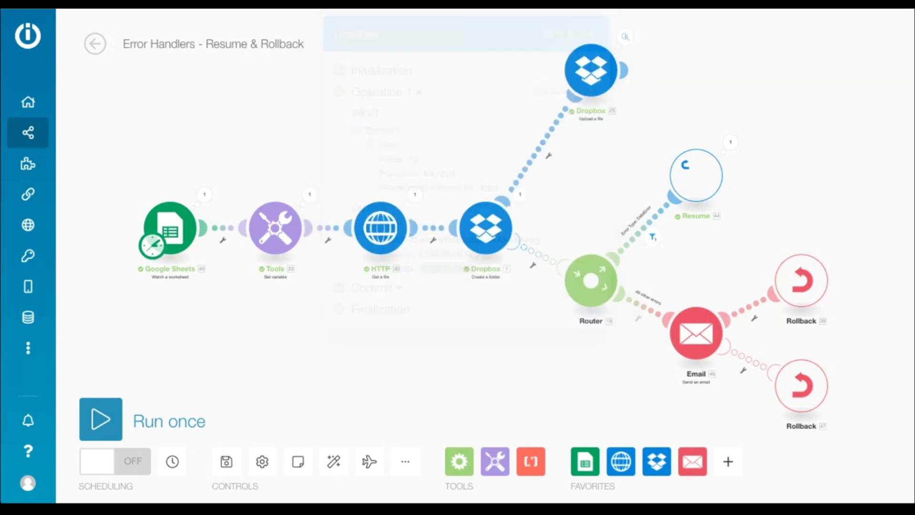
pyautogui.click(637, 305)
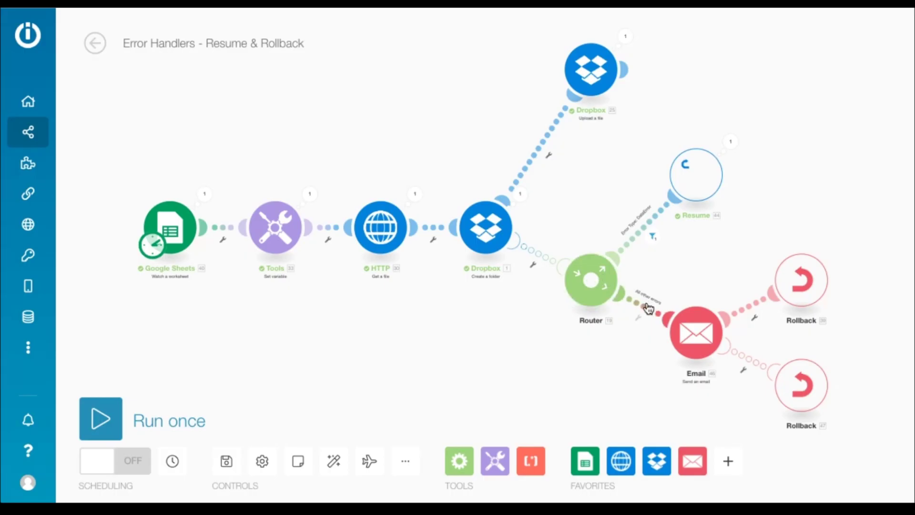
pyautogui.click(648, 309)
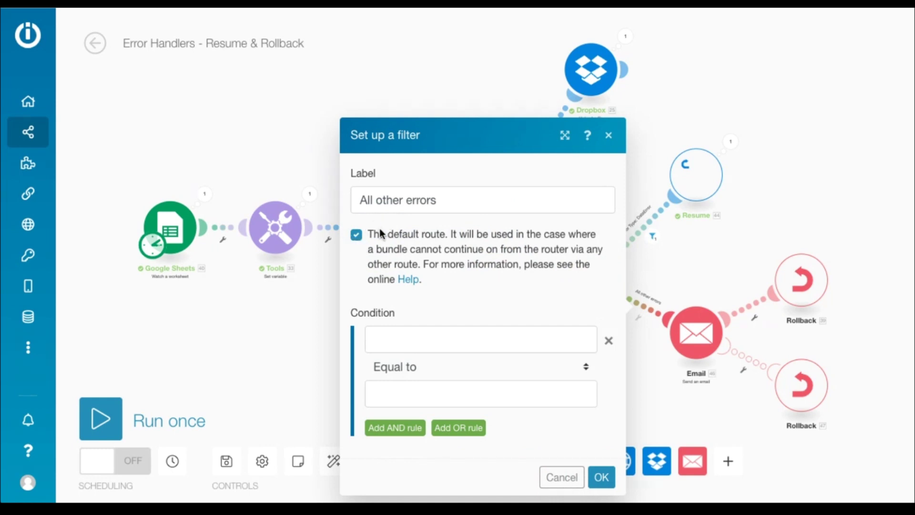
# - Review the Error Type: DataError route filter, then open the All other errors route filter
pyautogui.click(638, 229)
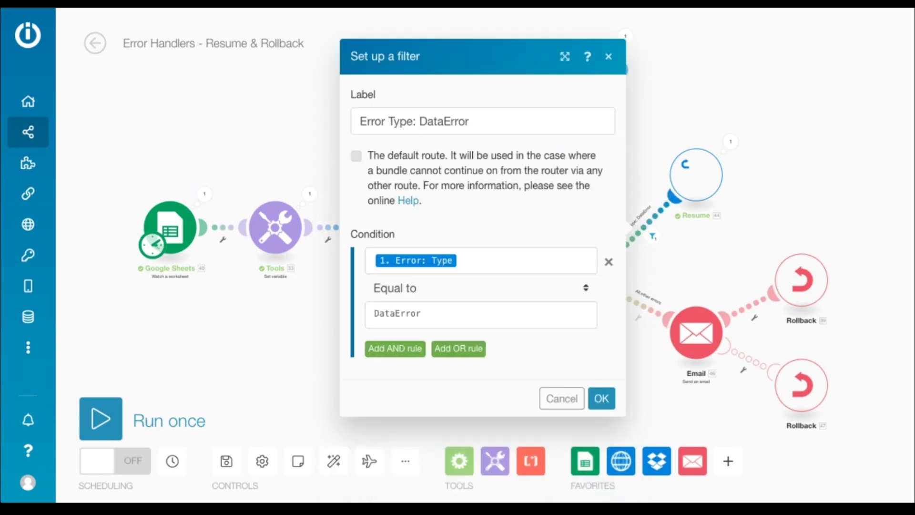
pyautogui.click(722, 162)
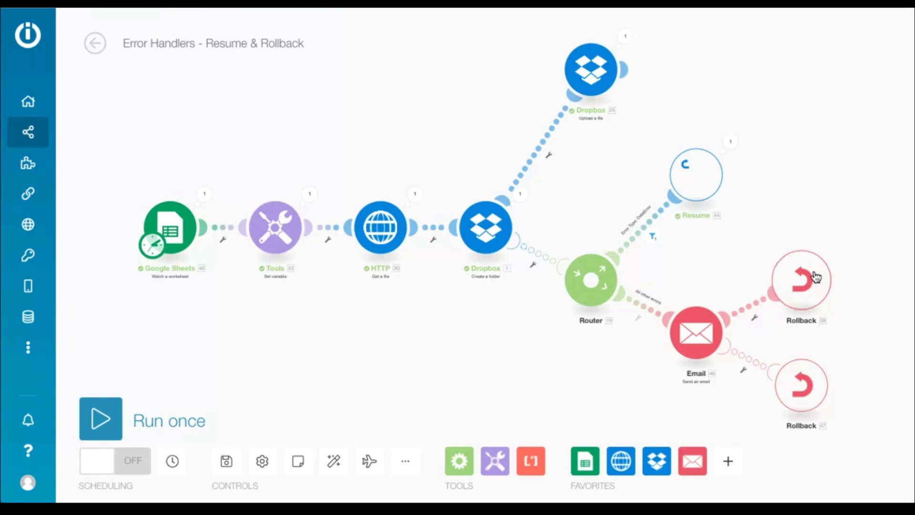
pyautogui.click(639, 315)
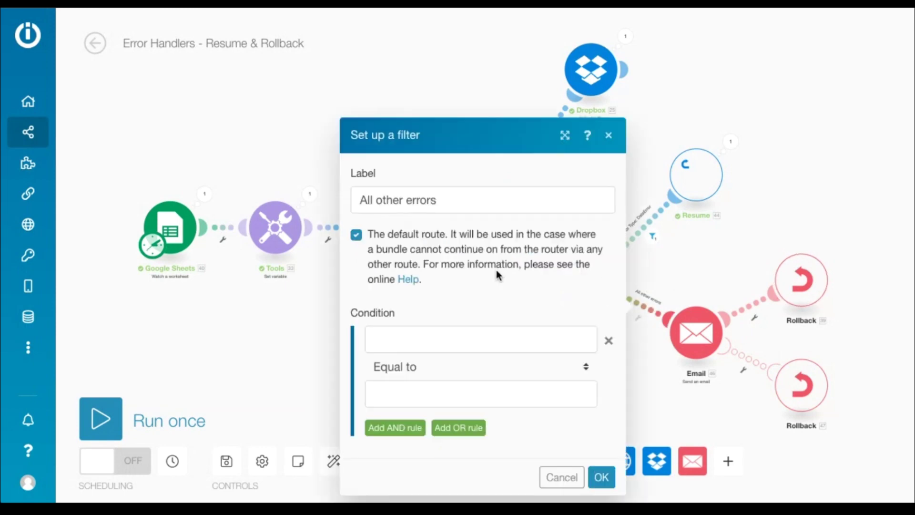
# - Unset All other errors as the default route, save it, and run the scenario again
pyautogui.click(357, 234)
pyautogui.click(601, 477)
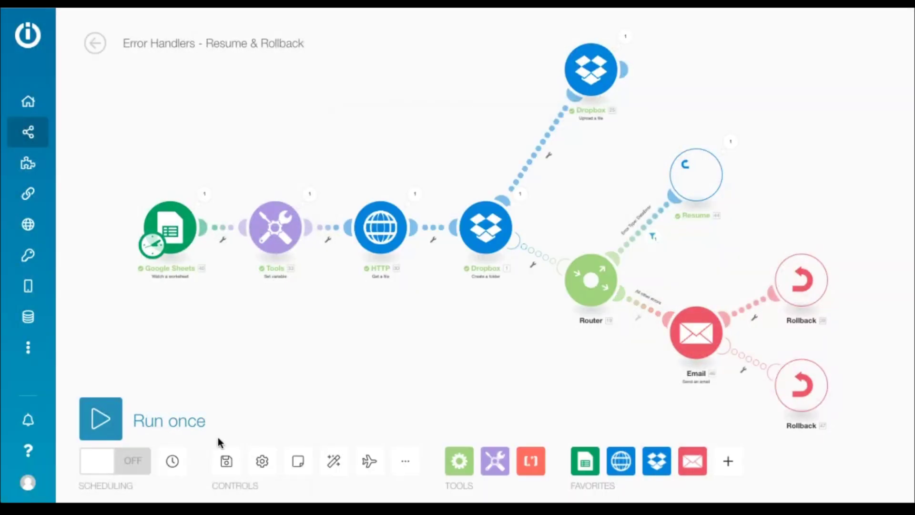
pyautogui.click(99, 431)
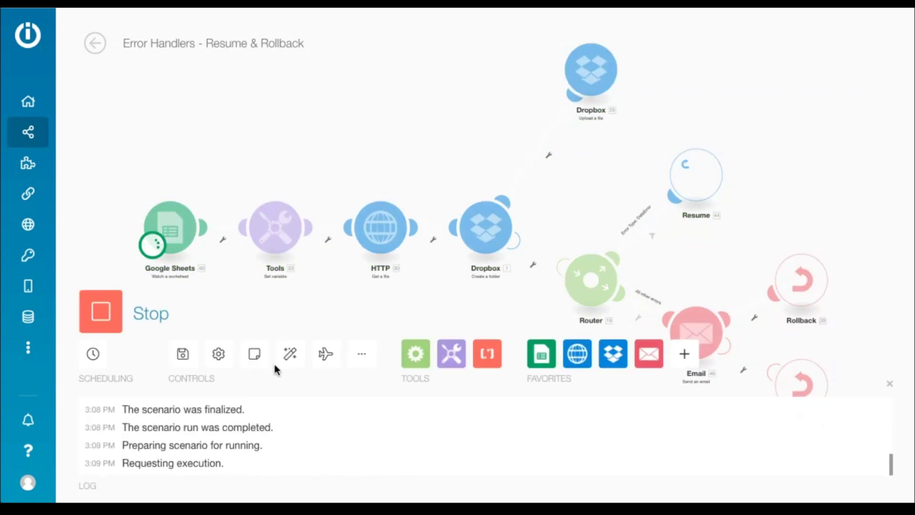
# - Review the upper Rollback module's execution details for its single operation
pyautogui.click(889, 383)
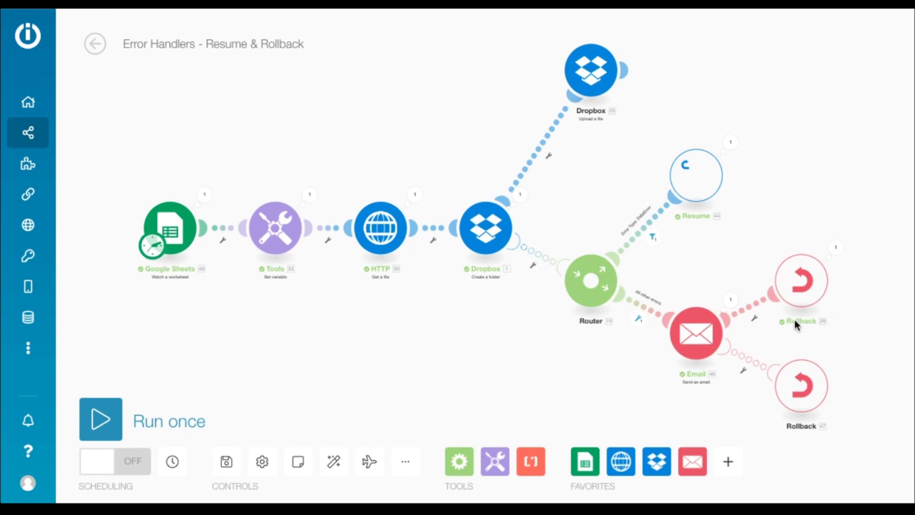
pyautogui.click(836, 247)
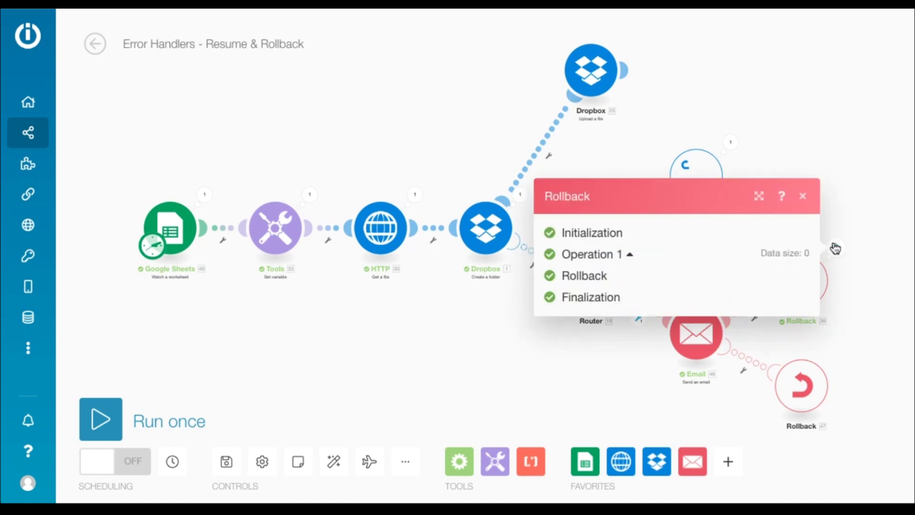
pyautogui.click(835, 248)
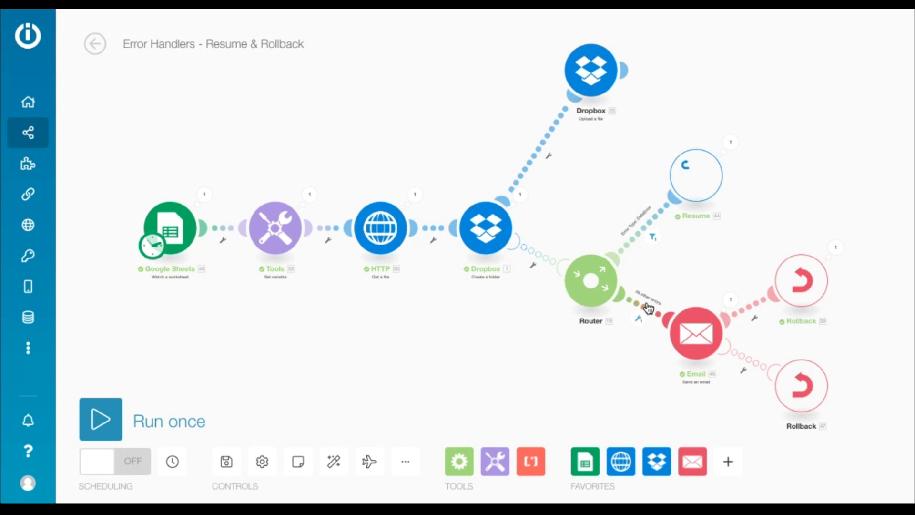
# - Remove the Row order mapping from the Folder_Name variable value and rerun the scenario
pyautogui.click(291, 240)
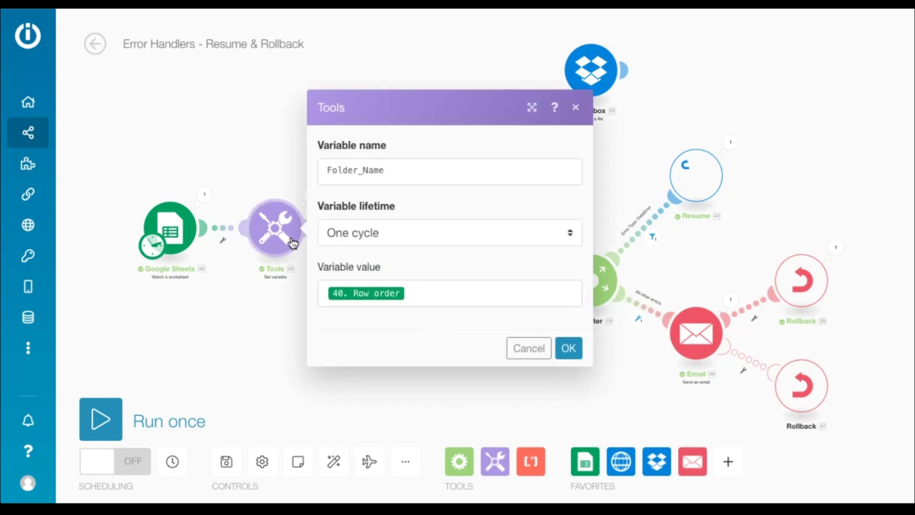
pyautogui.click(427, 294)
pyautogui.press('BackSpace')
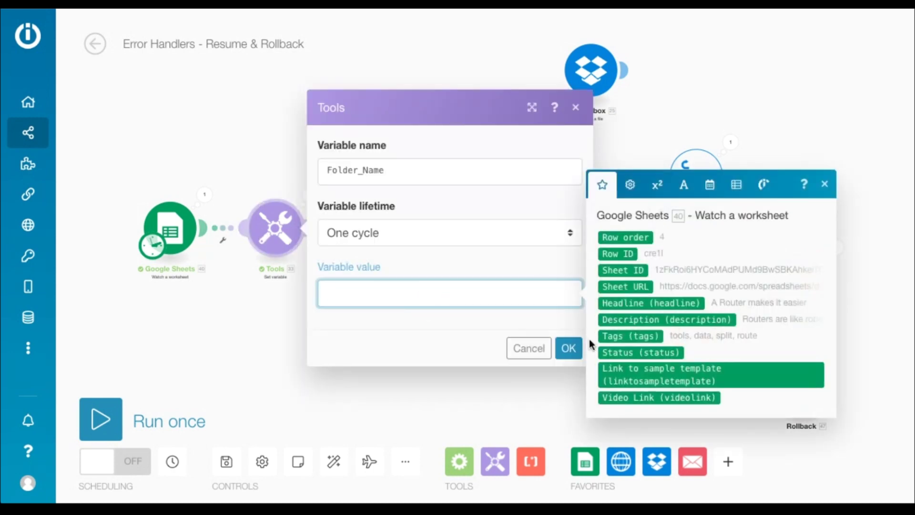
pyautogui.click(569, 348)
pyautogui.click(99, 419)
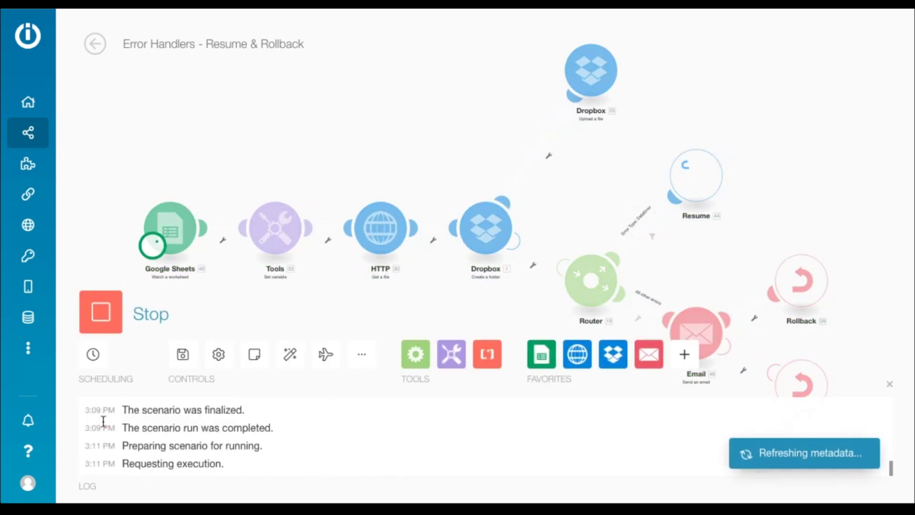
pyautogui.click(890, 384)
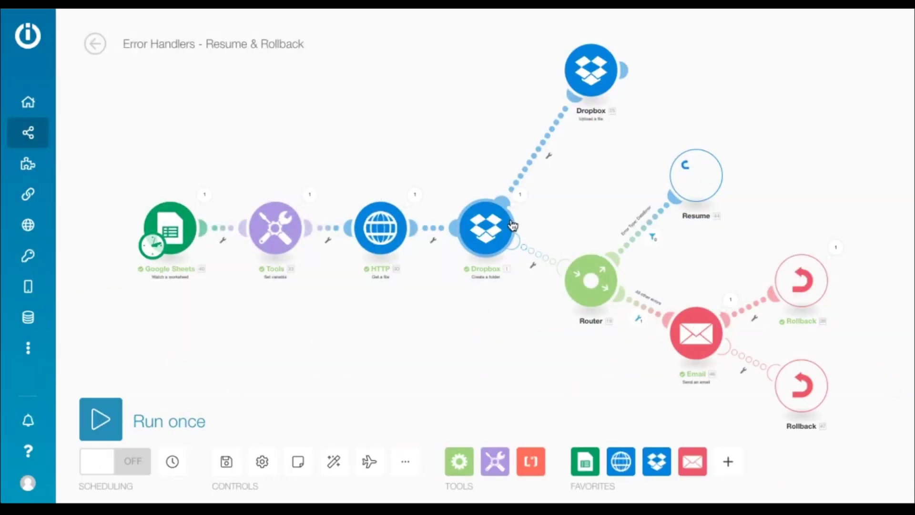
pyautogui.click(519, 199)
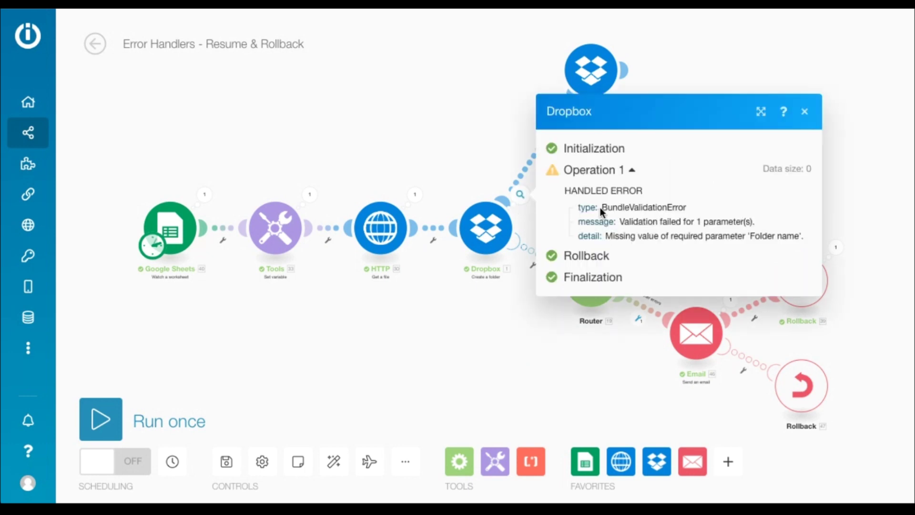
pyautogui.moveTo(601, 207); pyautogui.dragTo(688, 208)
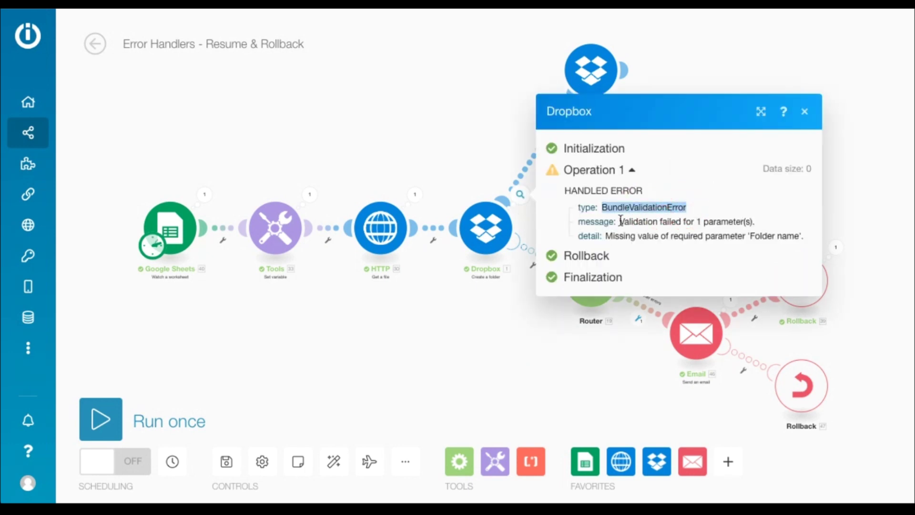
pyautogui.moveTo(619, 222); pyautogui.dragTo(766, 234)
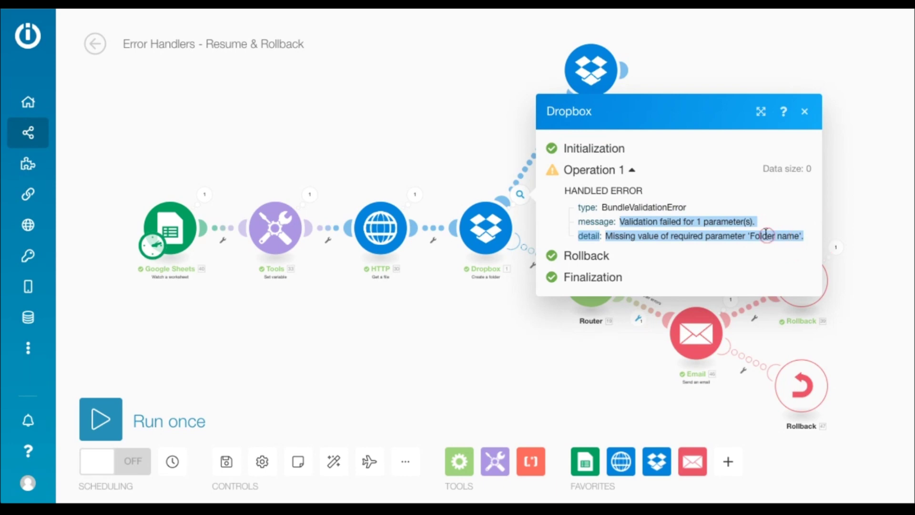
pyautogui.click(739, 231)
pyautogui.click(638, 305)
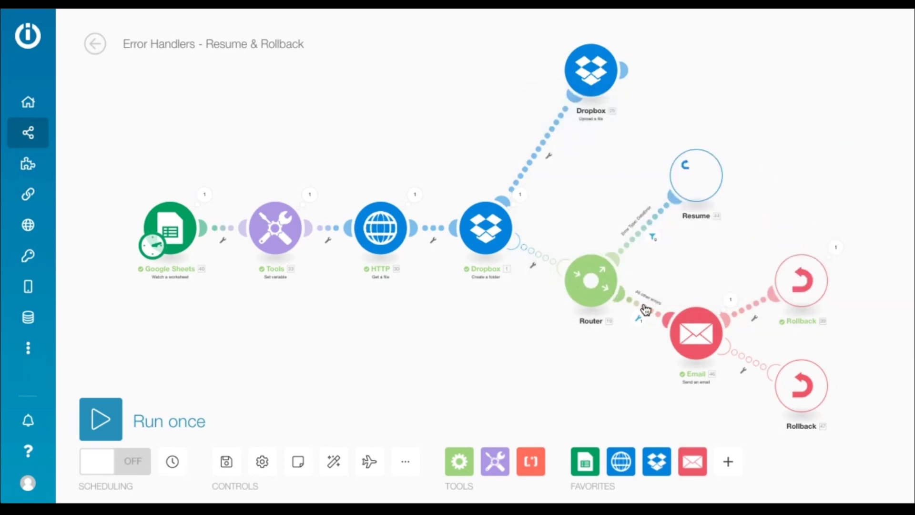
pyautogui.click(729, 302)
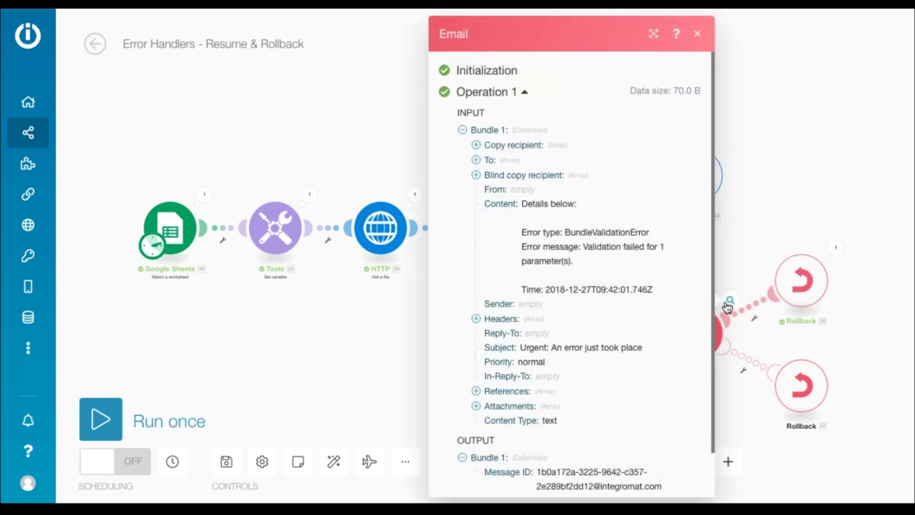
pyautogui.click(728, 307)
pyautogui.click(836, 248)
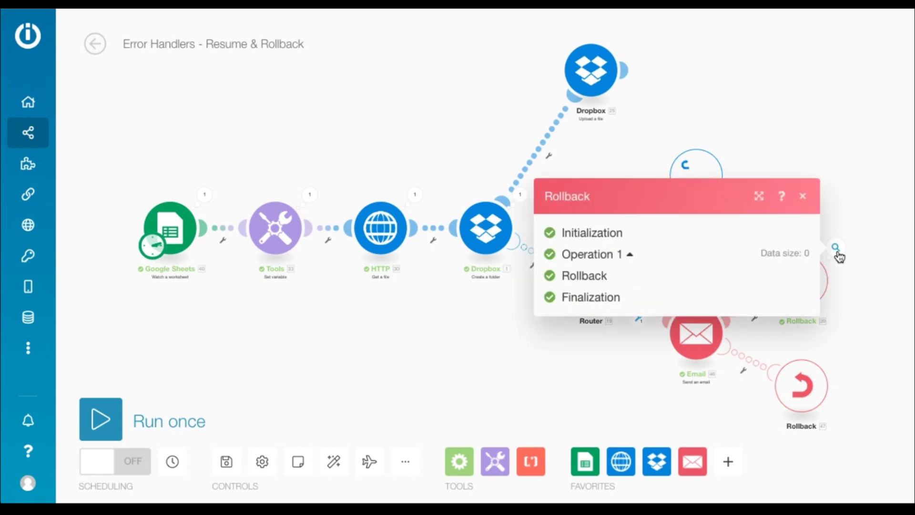
pyautogui.click(639, 265)
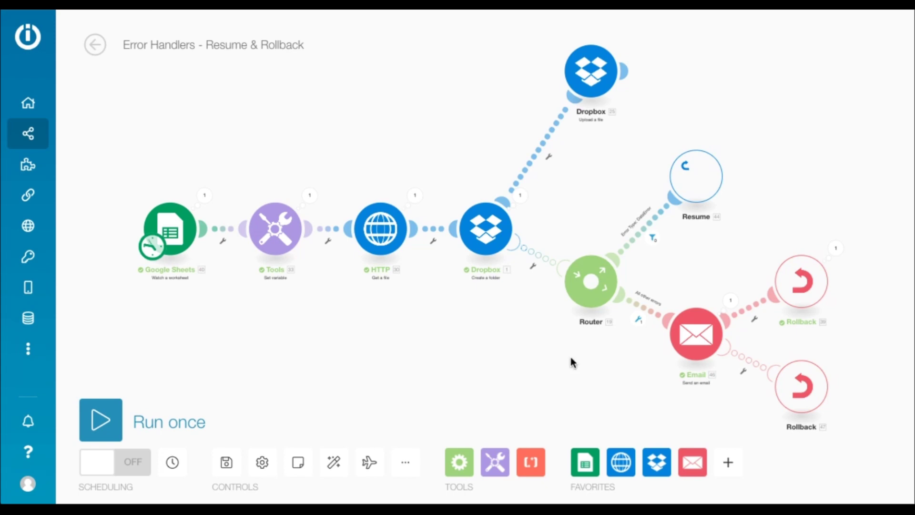
pyautogui.click(262, 462)
pyautogui.click(264, 424)
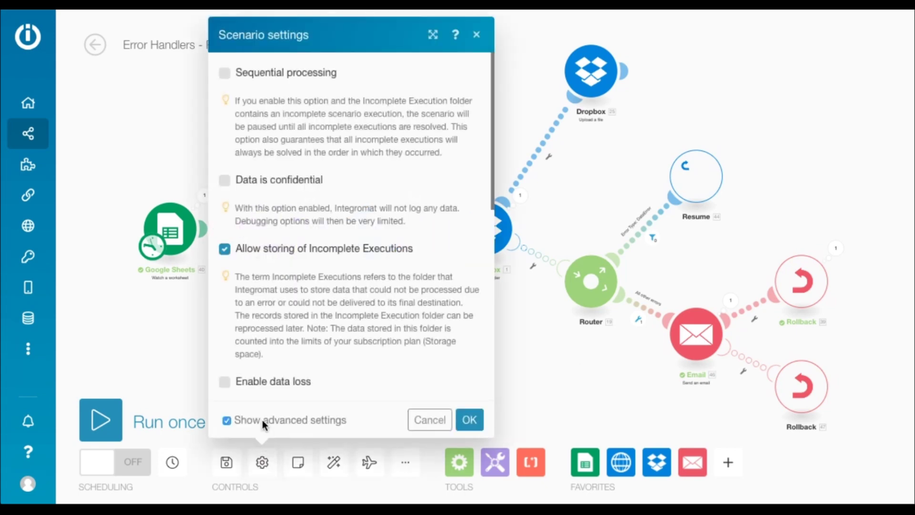
pyautogui.scroll(-6, 299, 340)
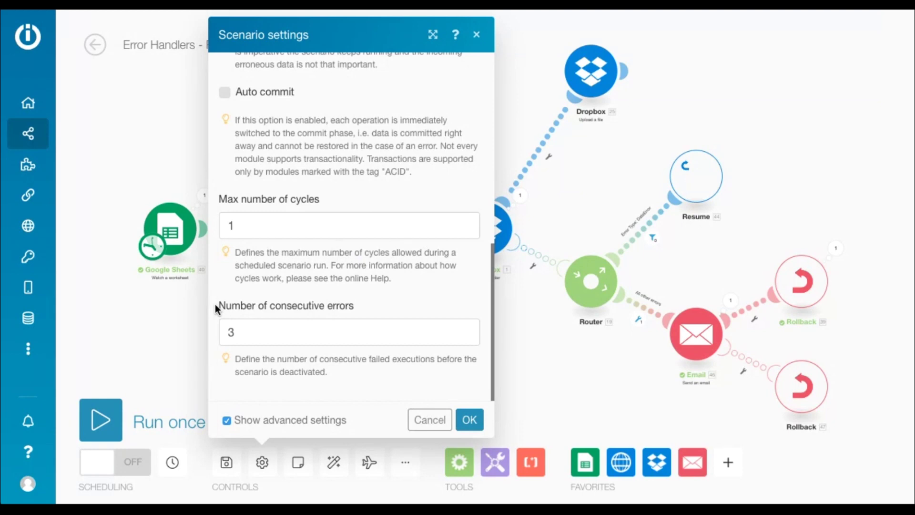
pyautogui.moveTo(219, 308); pyautogui.dragTo(418, 308)
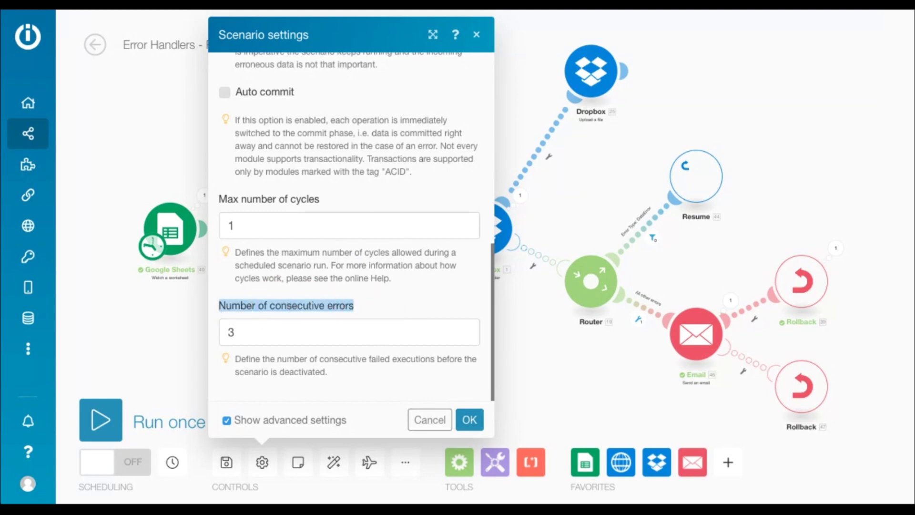
pyautogui.click(377, 340)
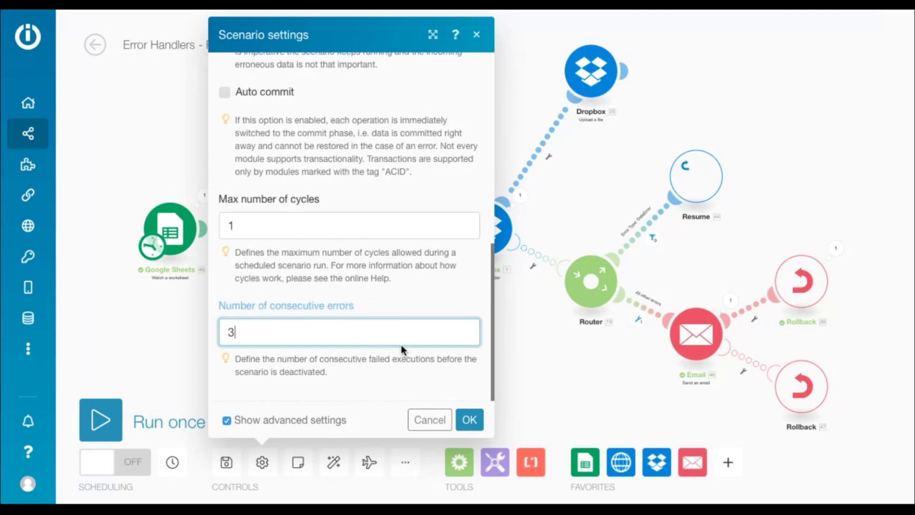
pyautogui.click(469, 420)
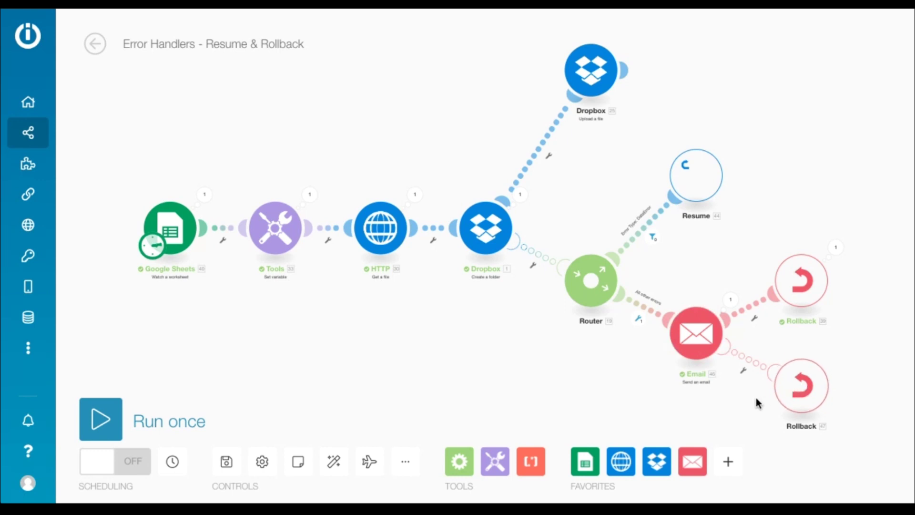
# - Delete the Email module's only To recipient, confirm, and run the scenario once again
pyautogui.click(700, 348)
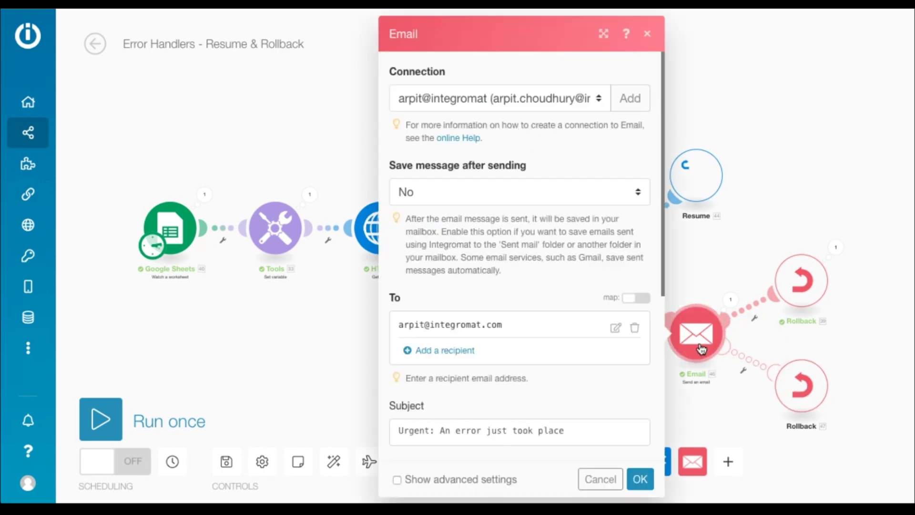
pyautogui.click(634, 328)
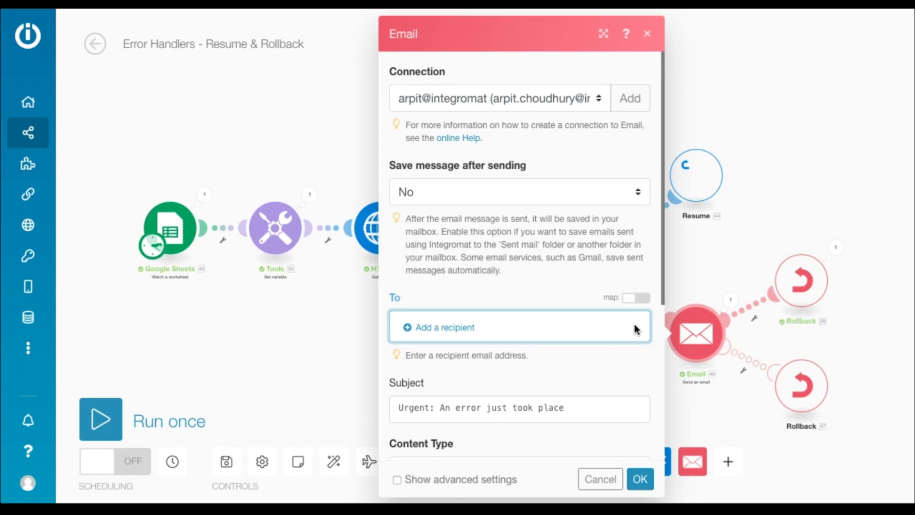
pyautogui.click(638, 479)
pyautogui.click(100, 419)
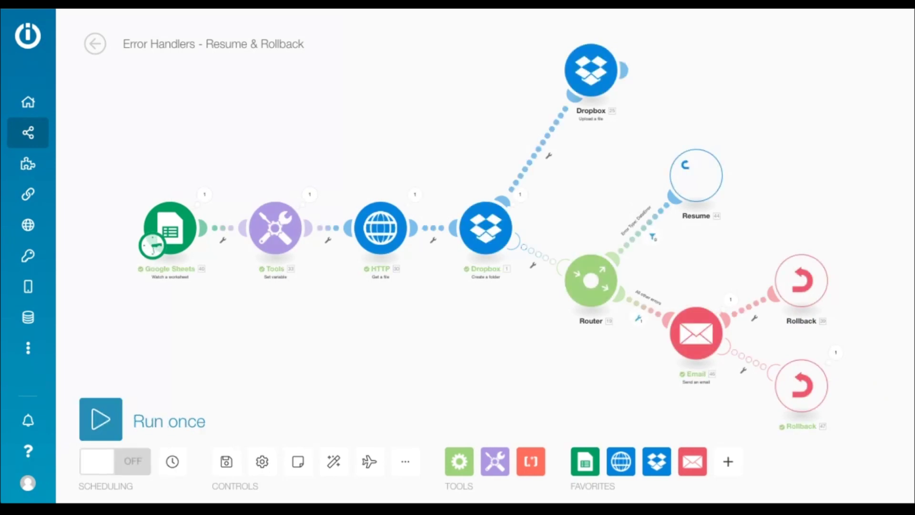
pyautogui.click(730, 301)
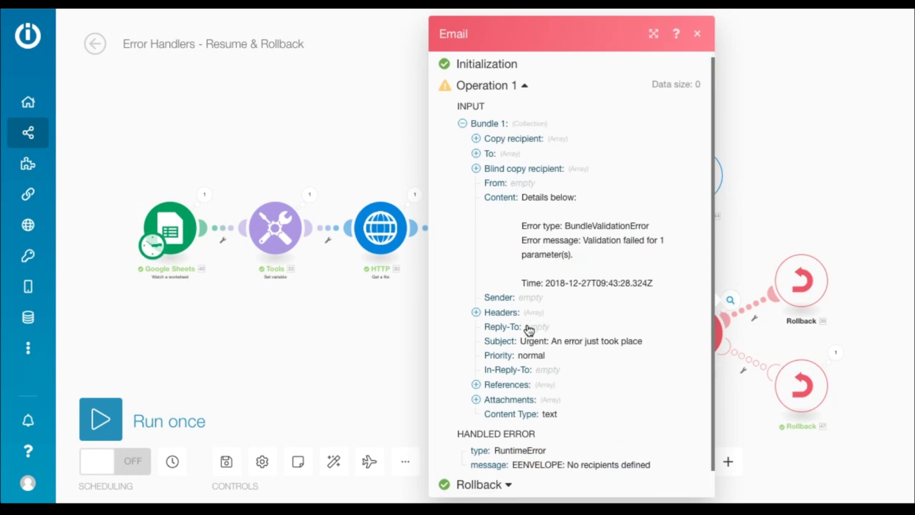
pyautogui.scroll(-1, 527, 327)
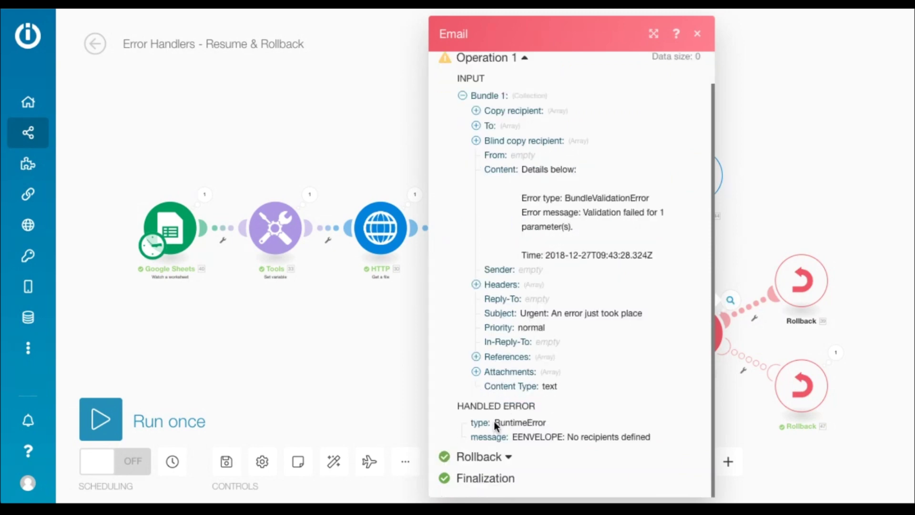
pyautogui.moveTo(494, 423); pyautogui.dragTo(546, 427)
pyautogui.press('Escape')
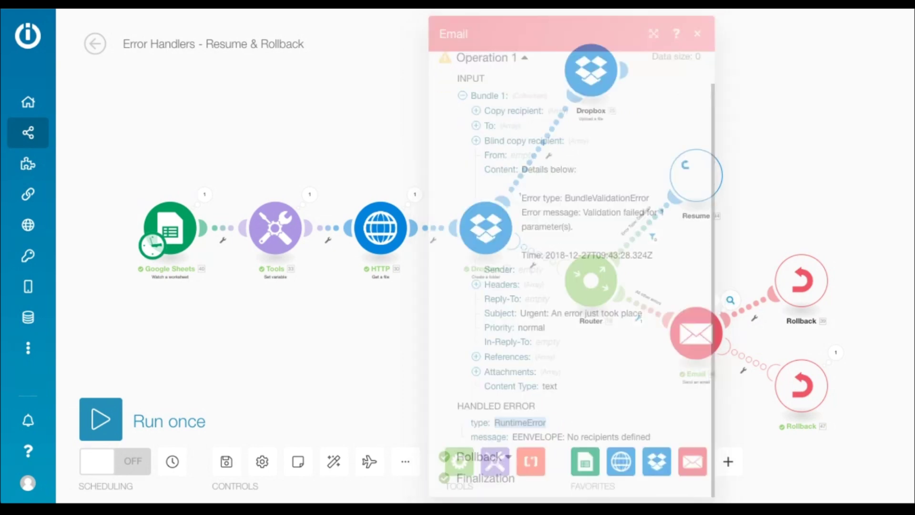
pyautogui.click(837, 353)
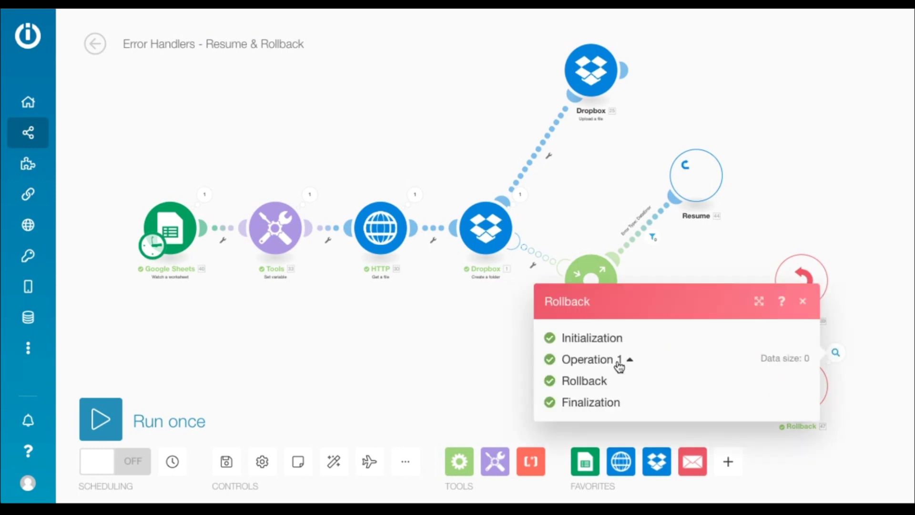
pyautogui.press('Escape')
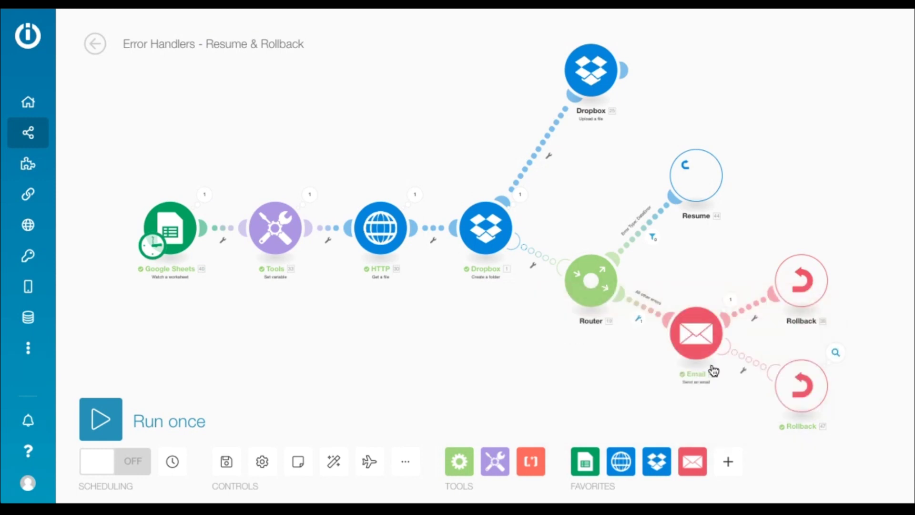